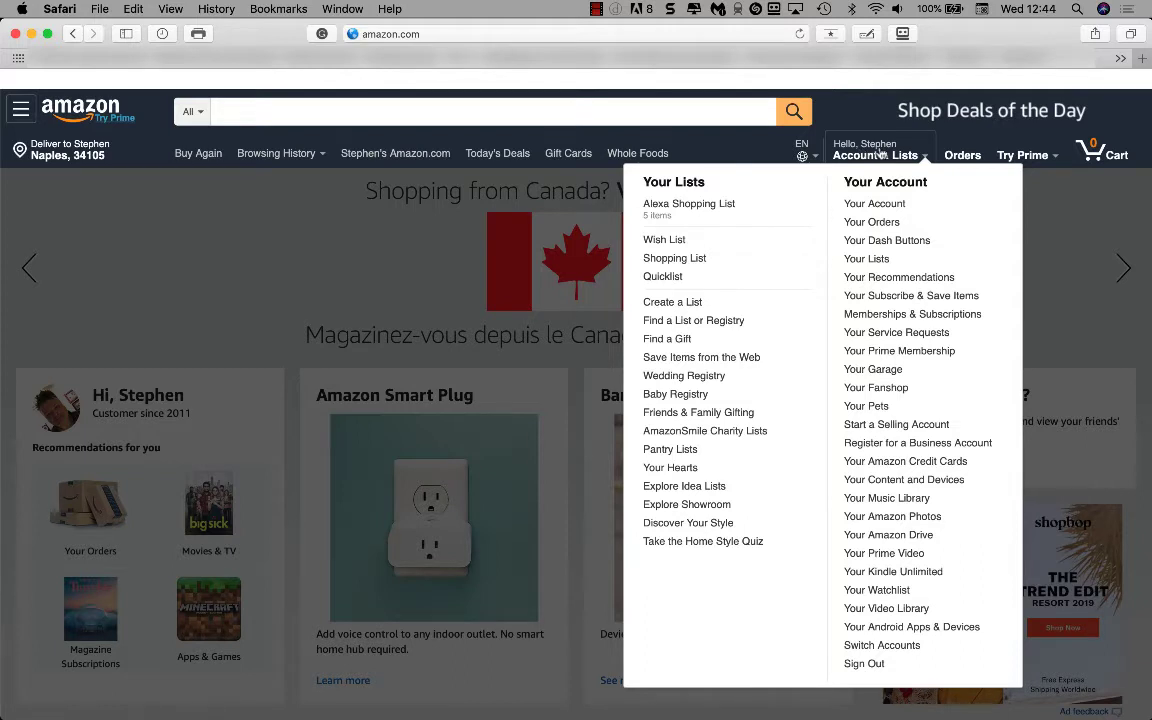
Go to the Your Account overview page from the Account & Lists menu.
left_click(873, 205)
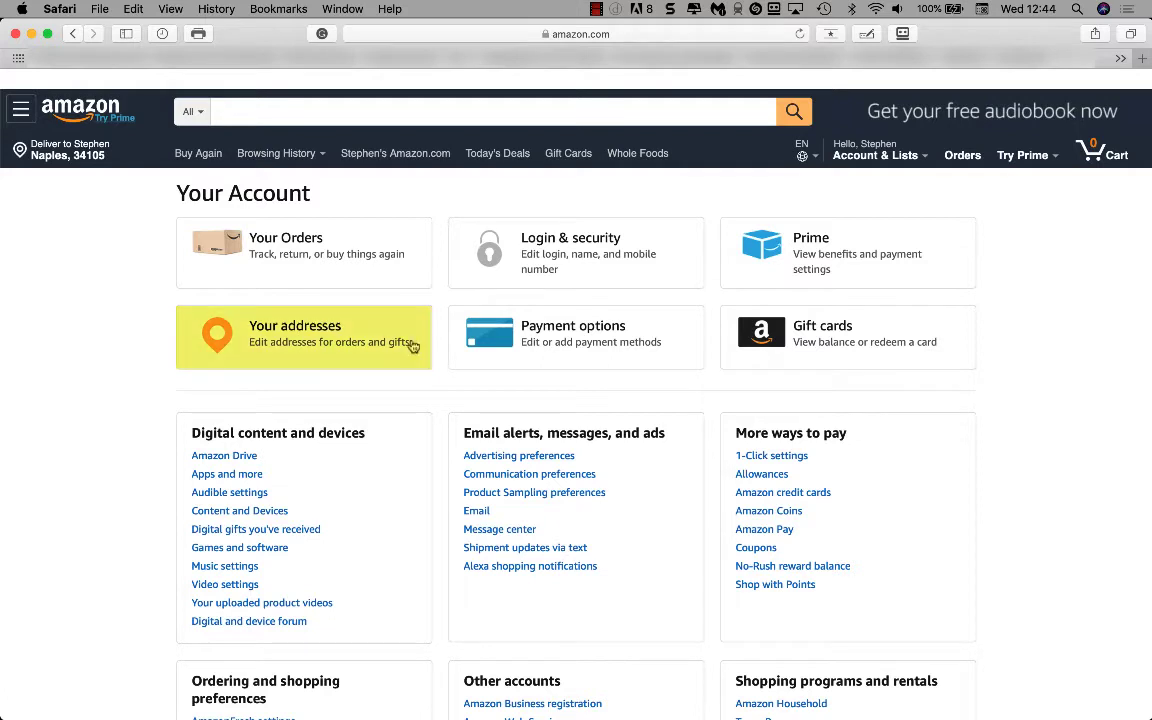
Open the Your addresses section listing all saved delivery addresses.
left_click(347, 332)
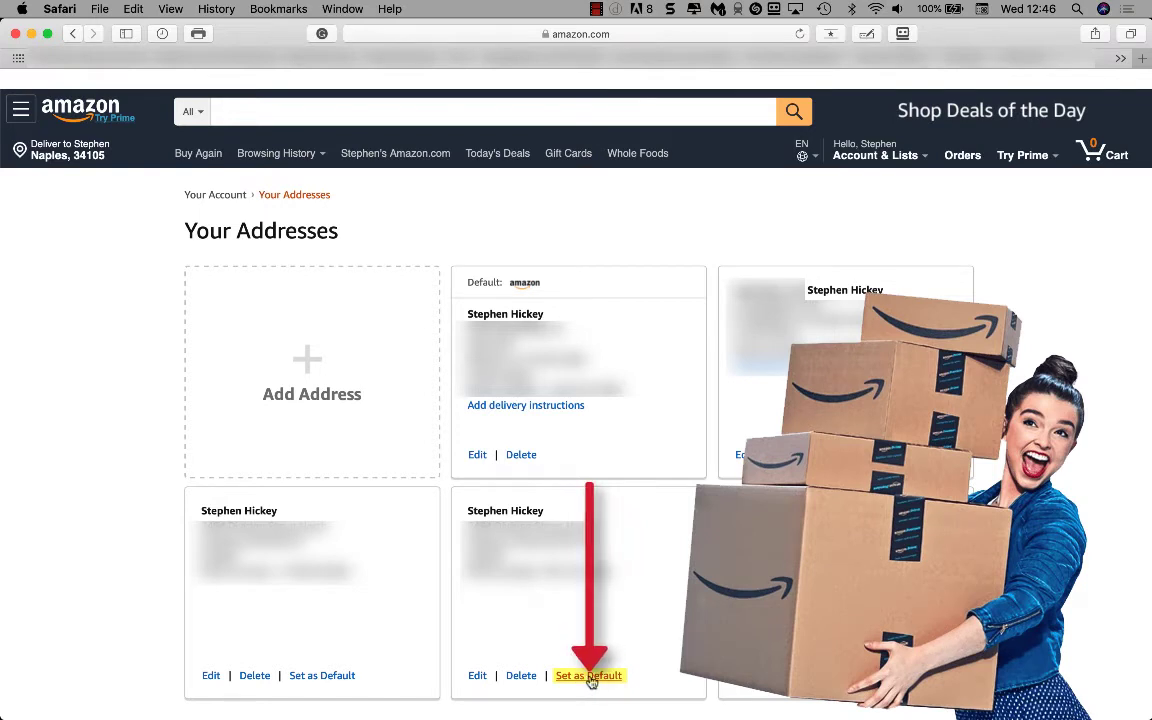
Set the lower middle saved address card as the default delivery address.
left_click(590, 677)
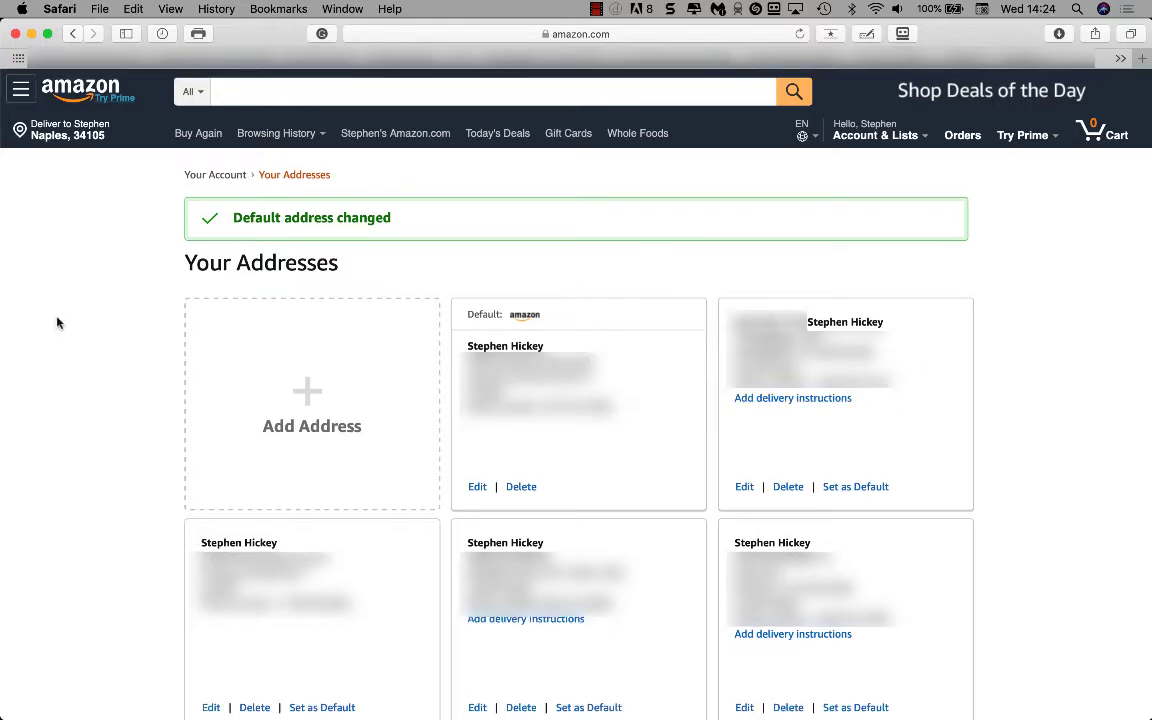
Return to the Amazon home page showing the updated deliver-to location.
left_click(74, 89)
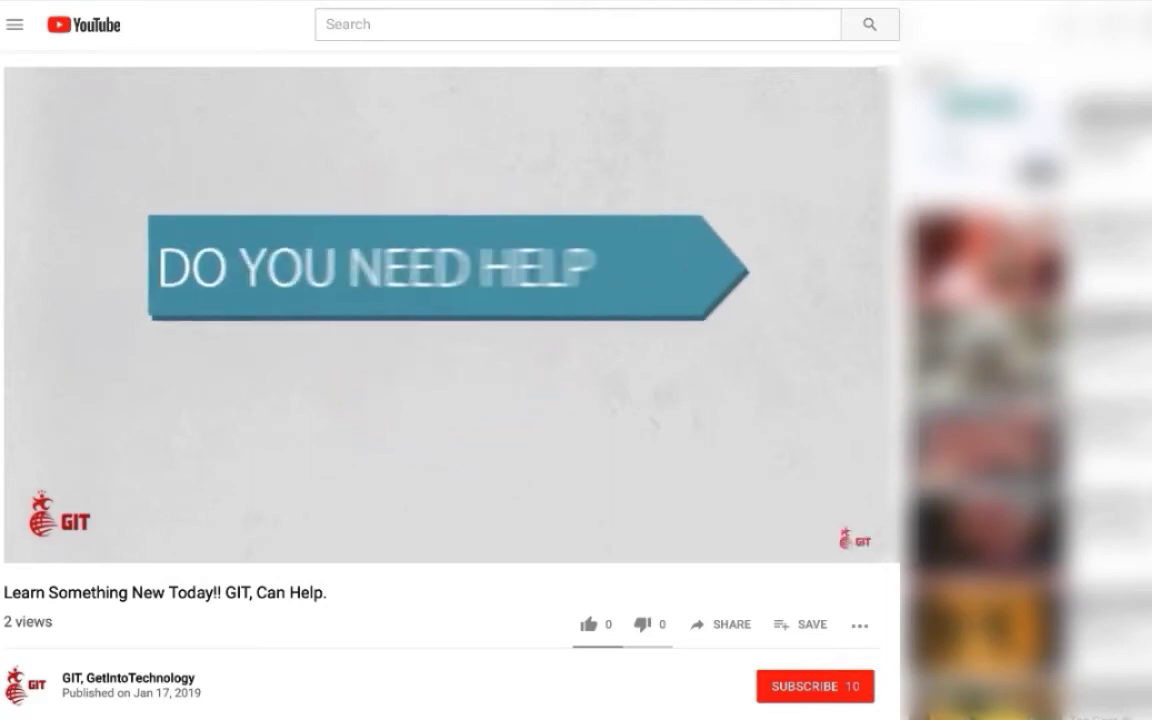
Subscribe to GIT, GetIntoTechnology from the promo video's SUBSCRIBE button.
left_click(803, 688)
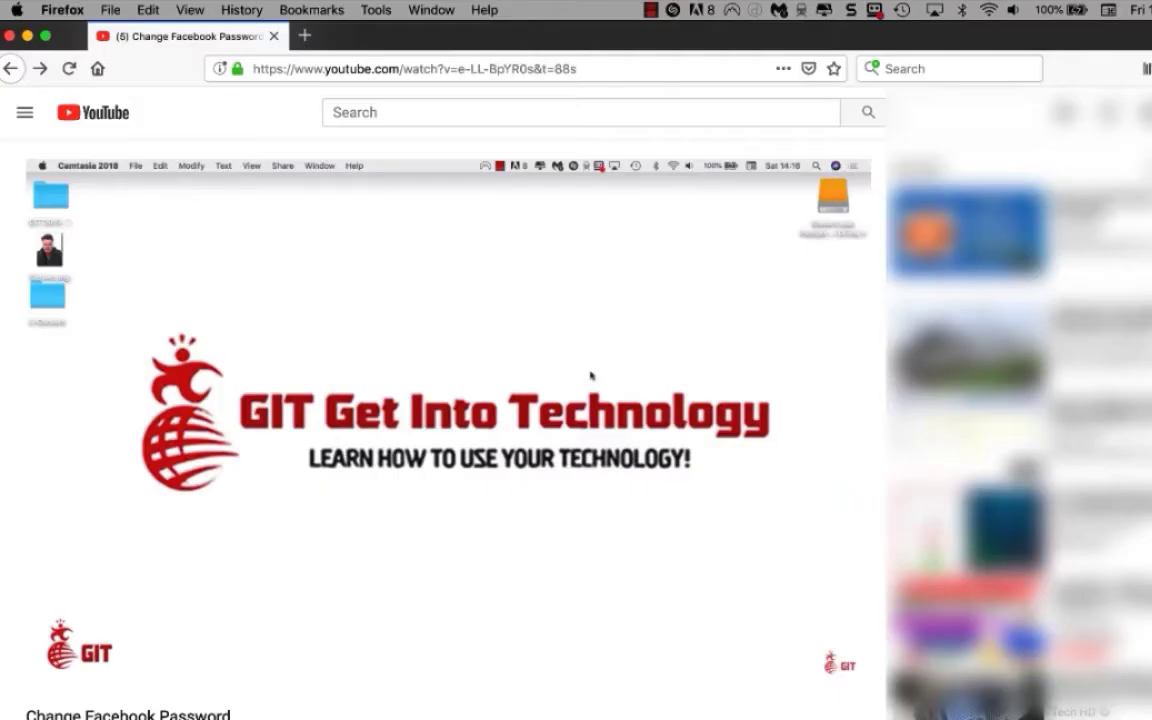
Like the Change Facebook Password video.
scroll(448, 400, "down", 2)
scroll(448, 400, "down", 3)
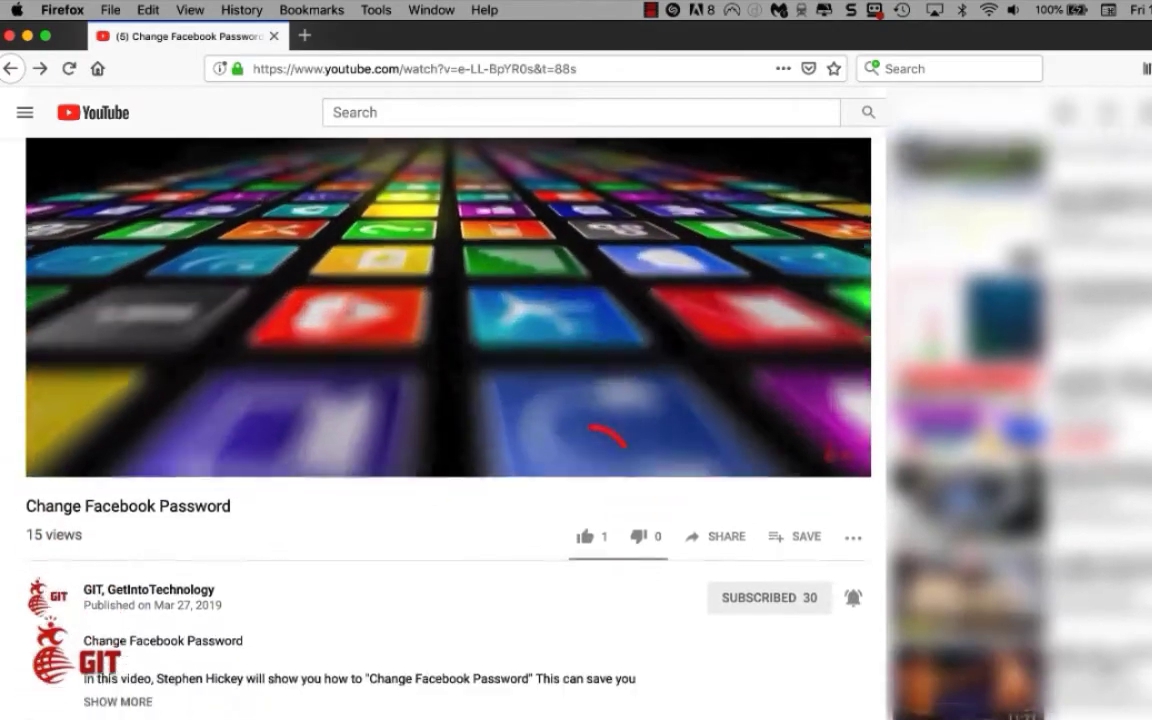
scroll(448, 400, "down", 2)
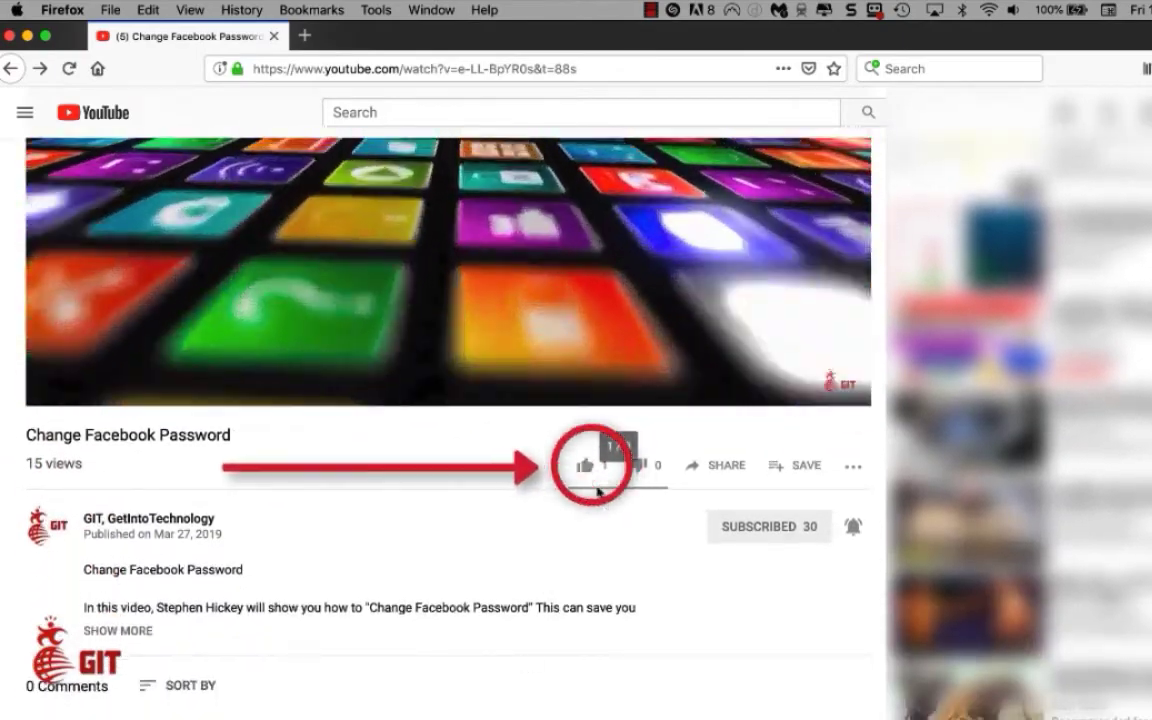
left_click(586, 467)
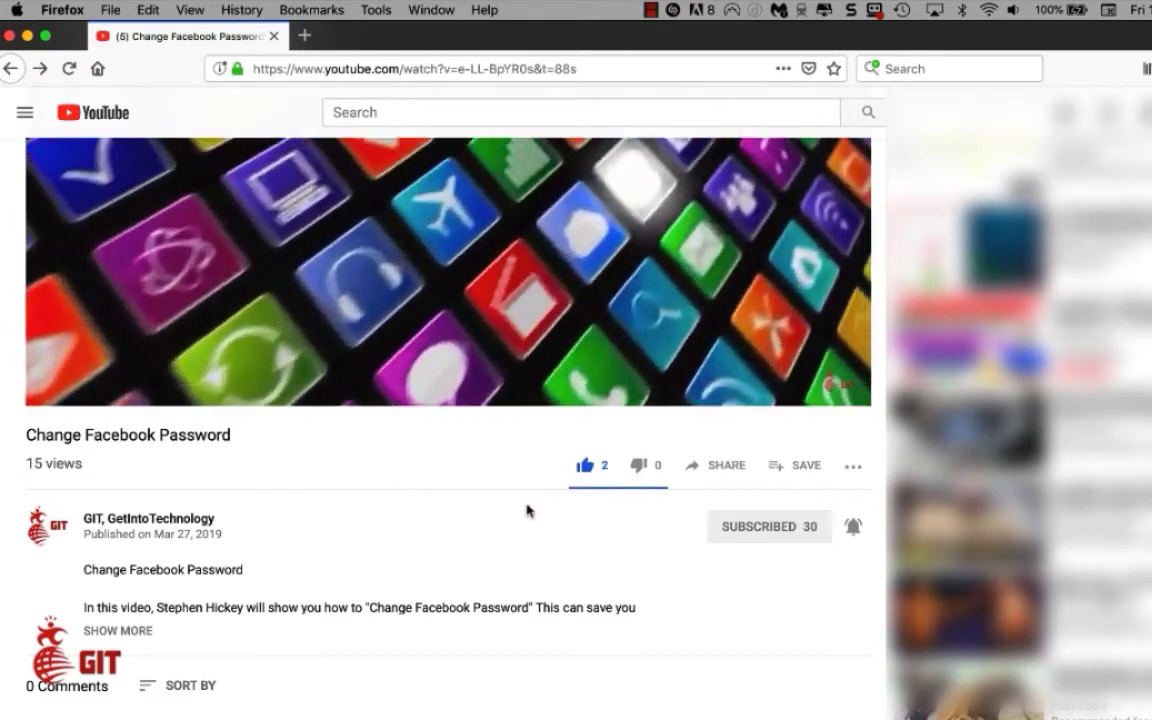
Expand the full video description and scroll down to the empty comments section.
scroll(527, 511, "down", 1)
scroll(527, 509, "down", 2)
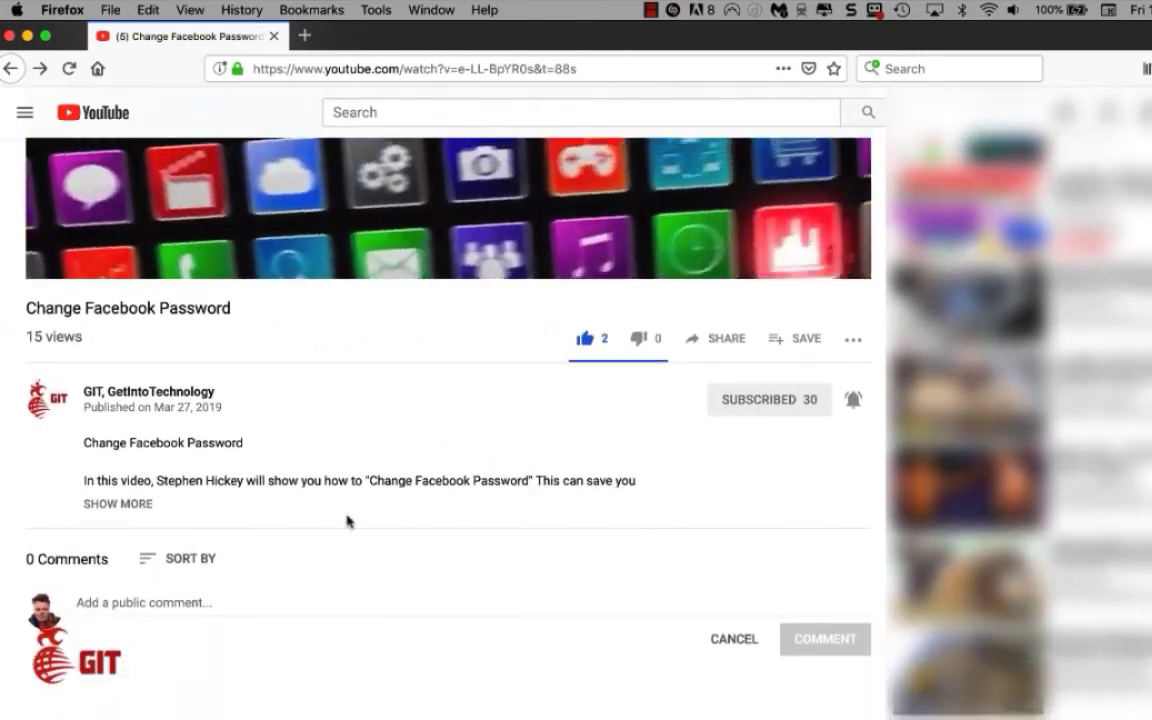
left_click(115, 504)
scroll(380, 514, "down", 1)
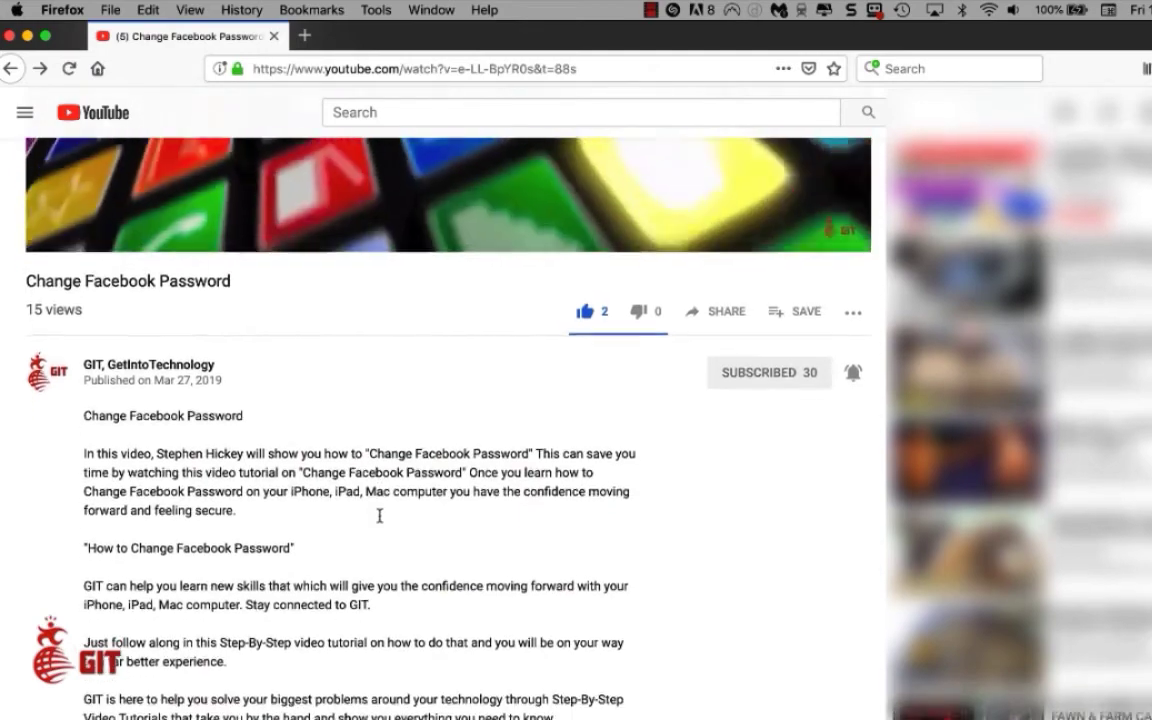
scroll(380, 518, "down", 1)
scroll(380, 518, "down", 2)
scroll(380, 518, "down", 1)
scroll(380, 518, "down", 1)
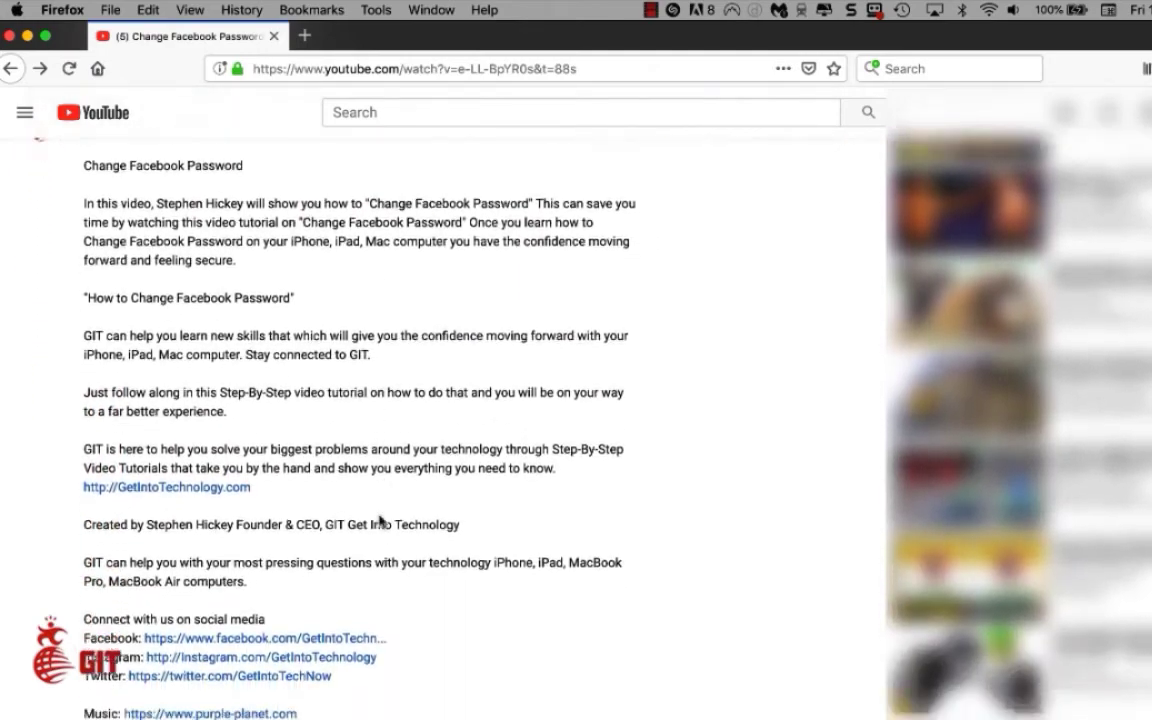
scroll(380, 520, "down", 1)
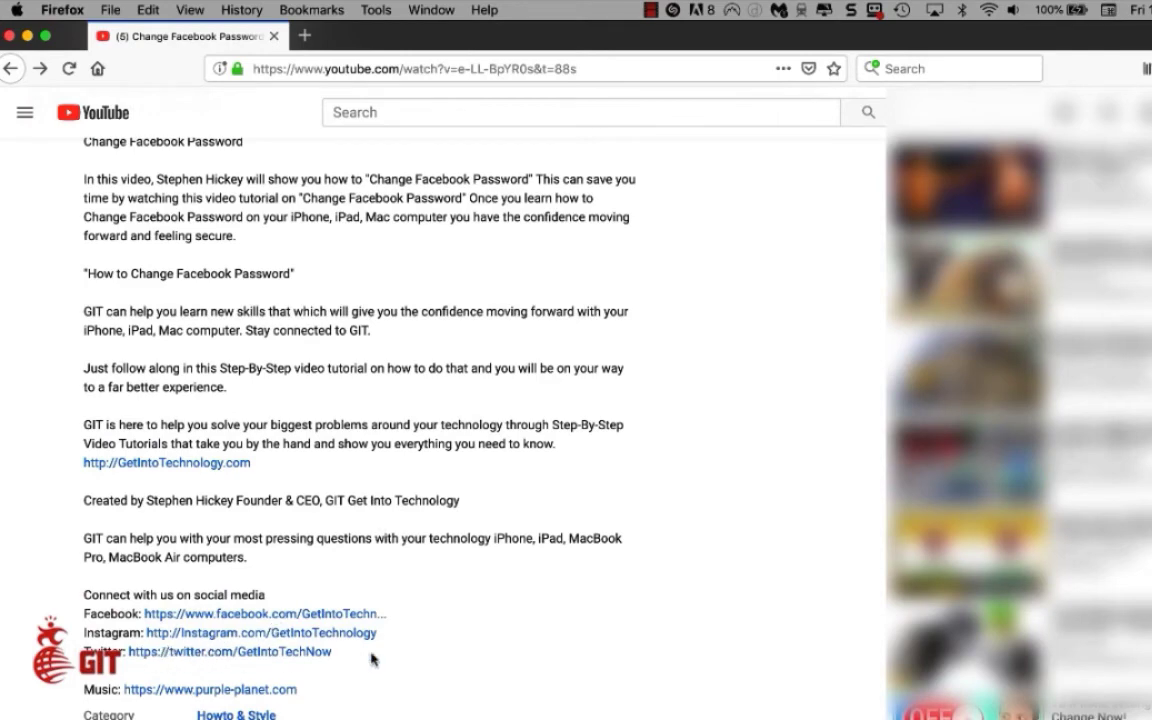
scroll(372, 659, "down", 2)
scroll(371, 659, "down", 1)
scroll(371, 659, "down", 3)
scroll(371, 659, "down", 3)
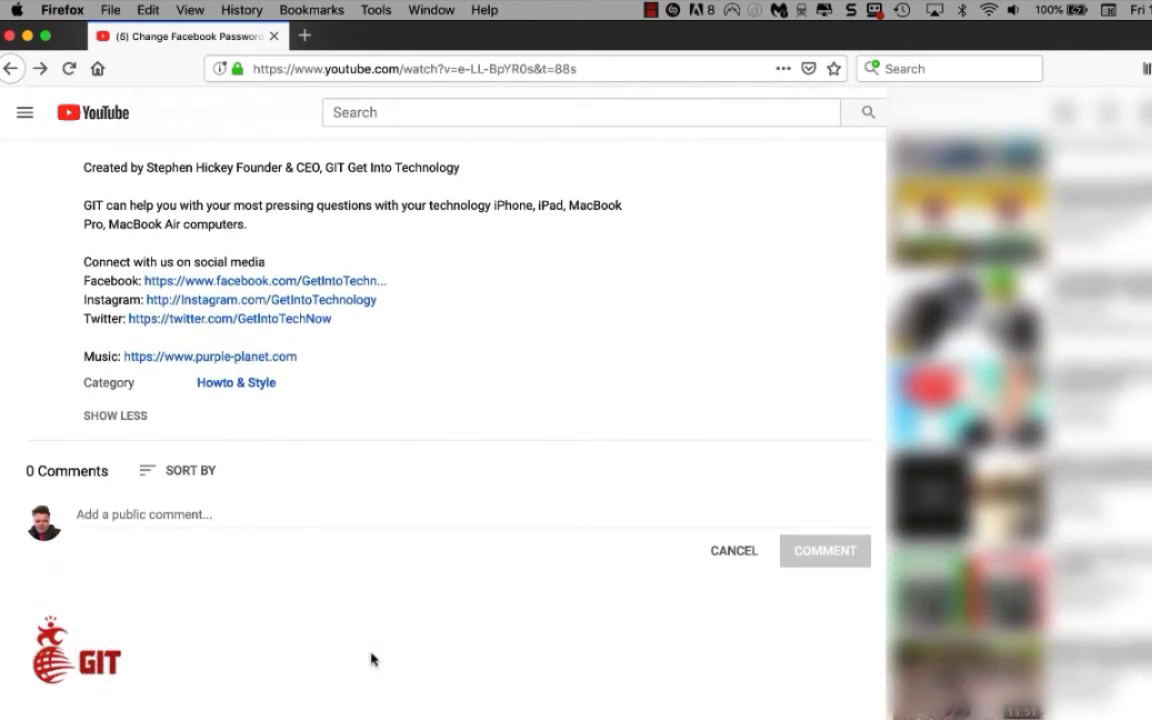
scroll(371, 659, "down", 2)
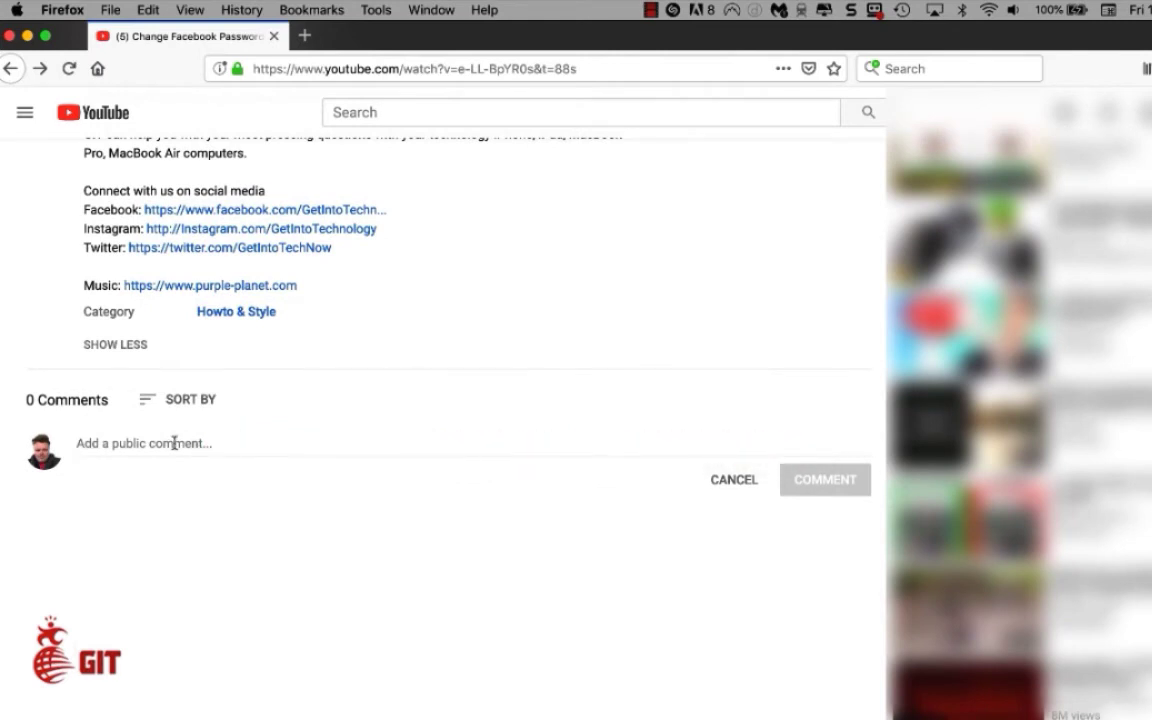
Post the comment 'Great video on how to change my Facebook password. It was easy to follow along. Thx 👏'.
left_click(174, 443)
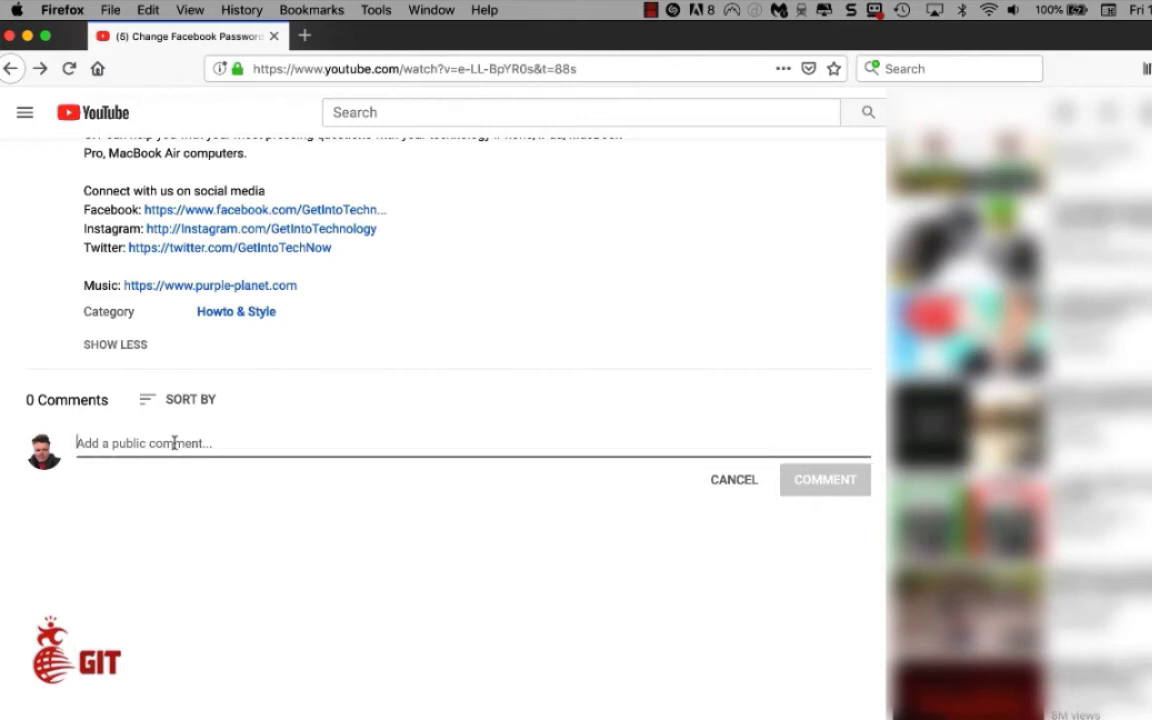
type("Great video on how to change my Facebook password. It was easy to follow along. Thx 👏👏")
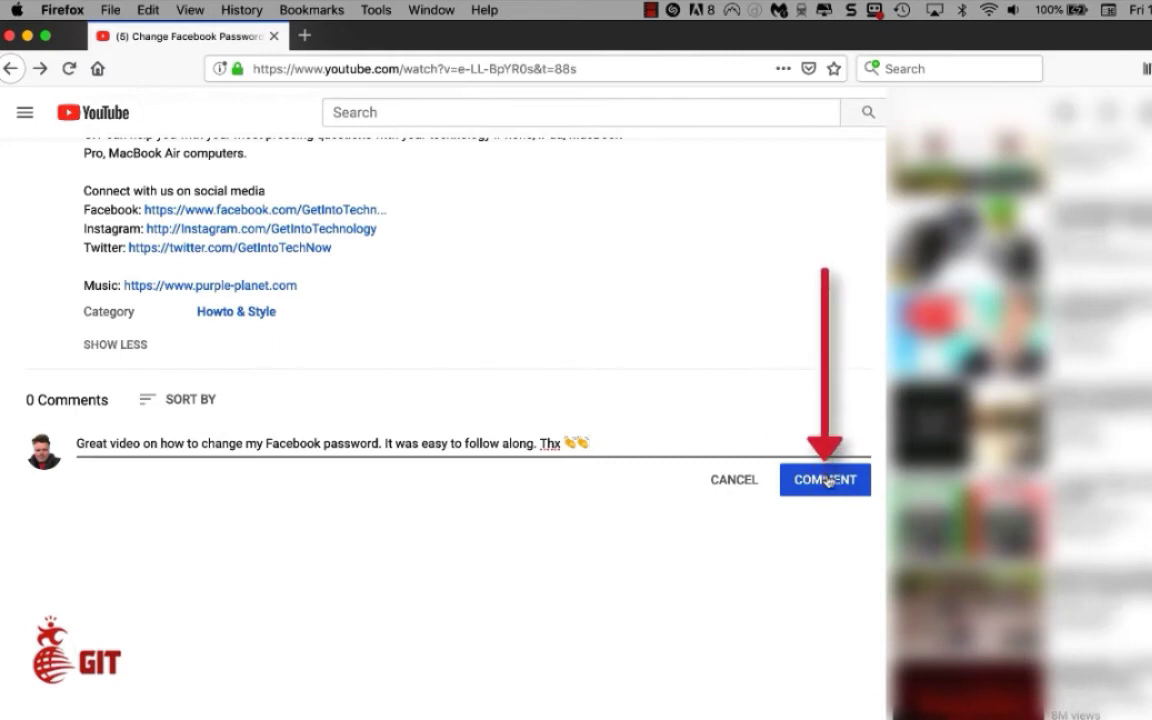
left_click(826, 480)
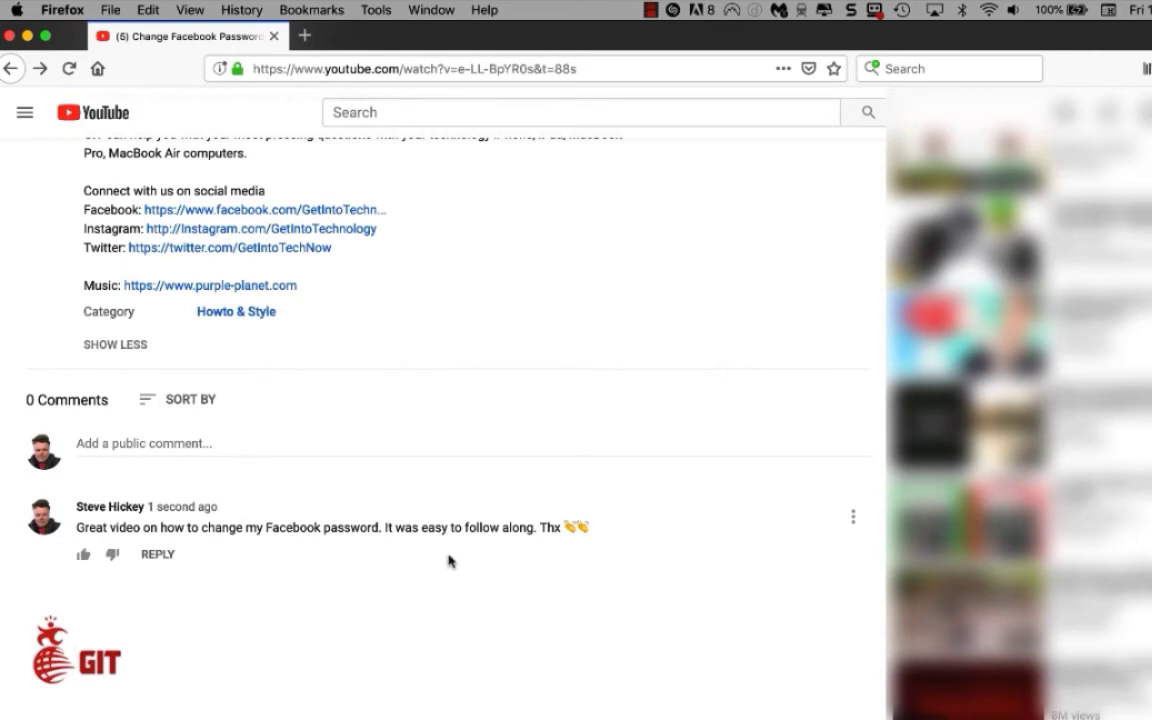